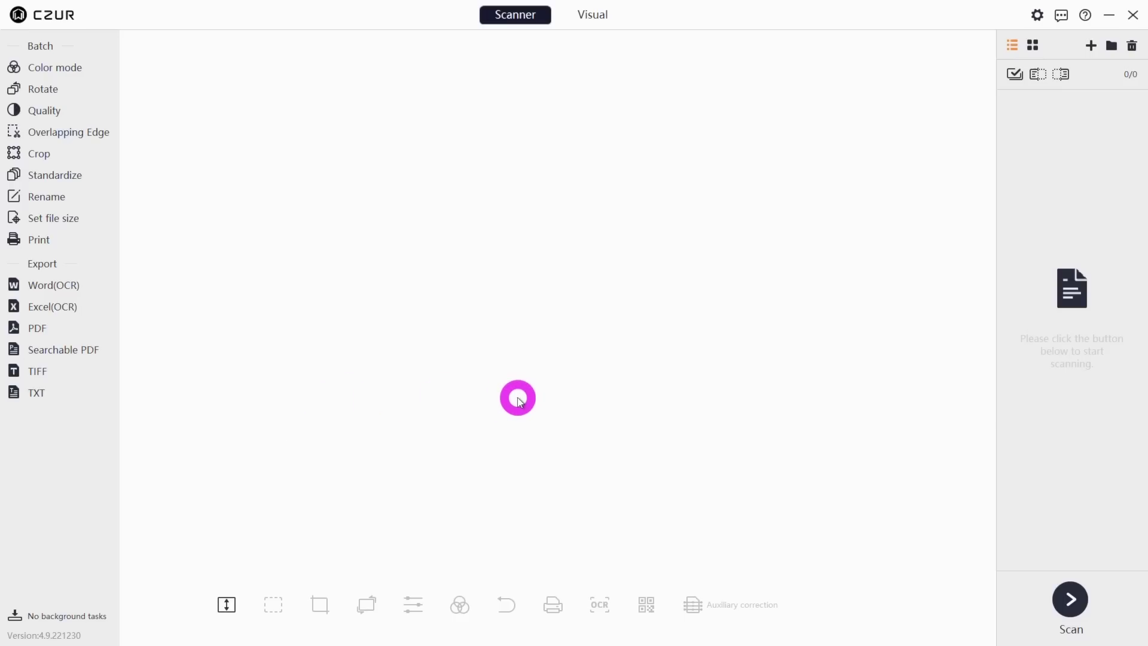
click(591, 17)
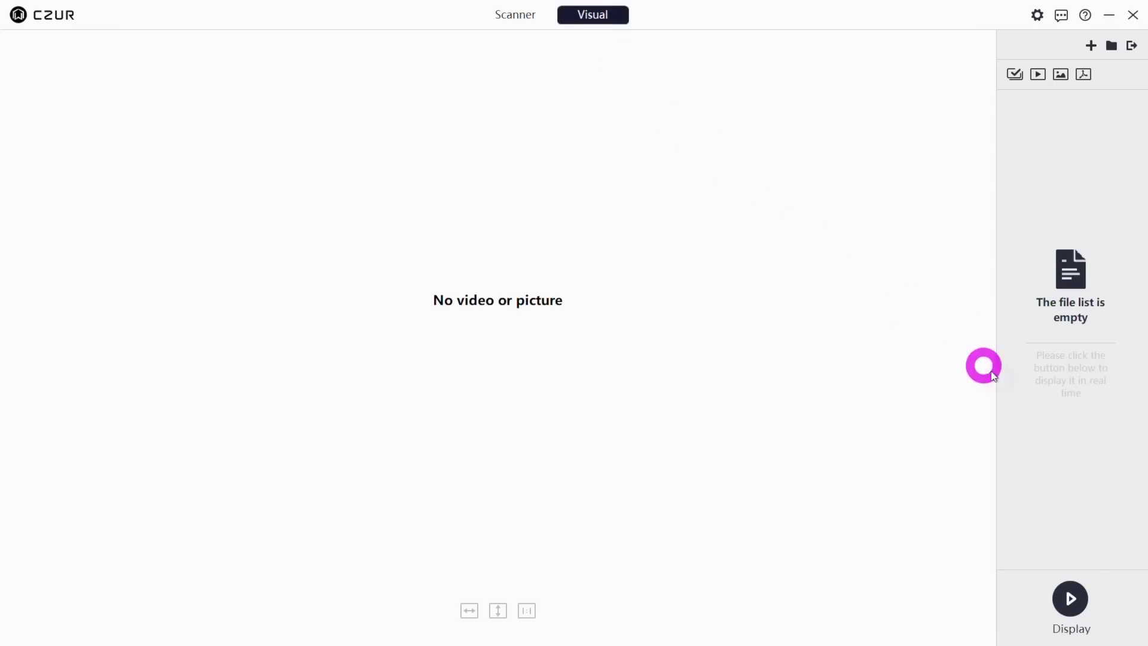
click(1070, 601)
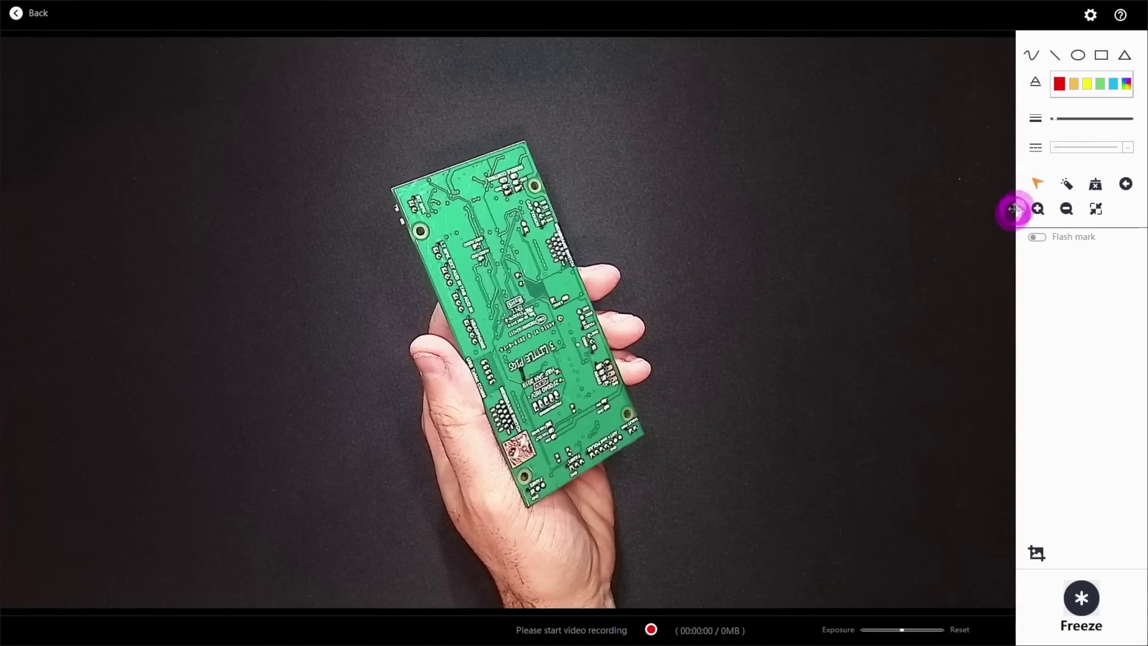
click(1038, 210)
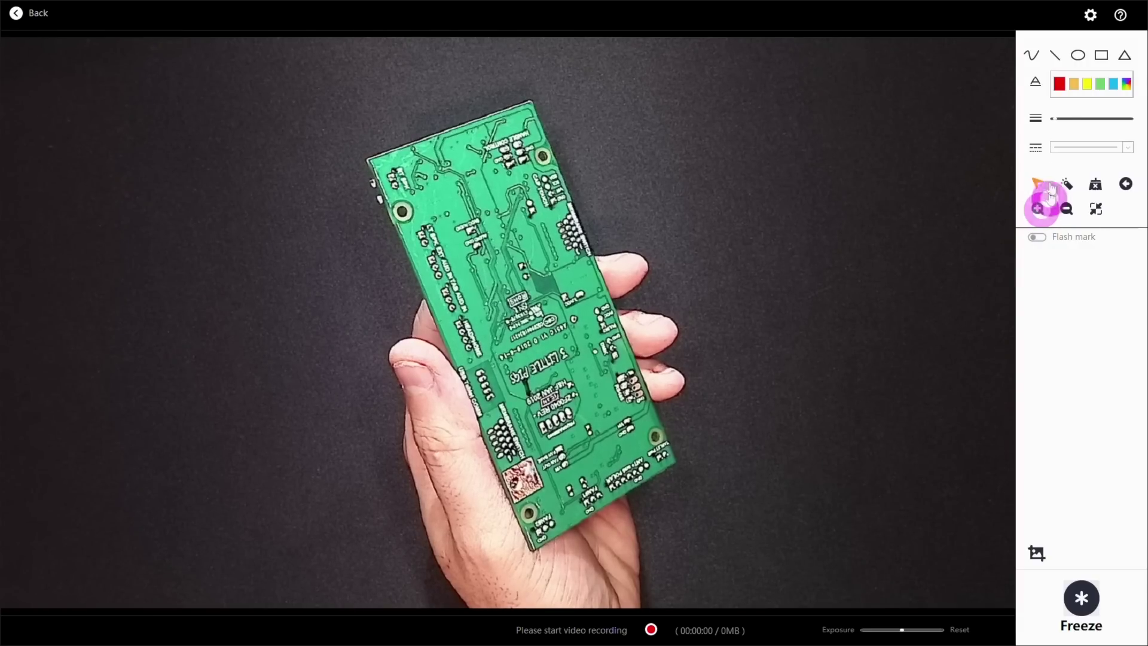
click(1031, 55)
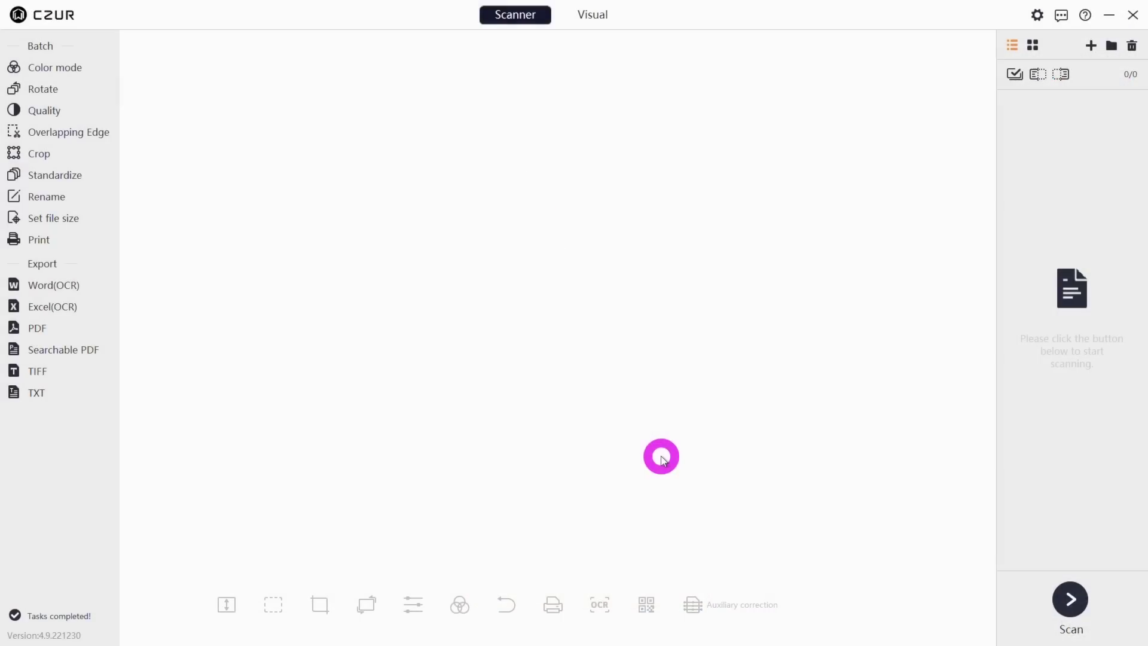
Step: Capture the LT1097 datasheet page as a flat B&W scan, image00001.jpg, and return to the list
click(1072, 598)
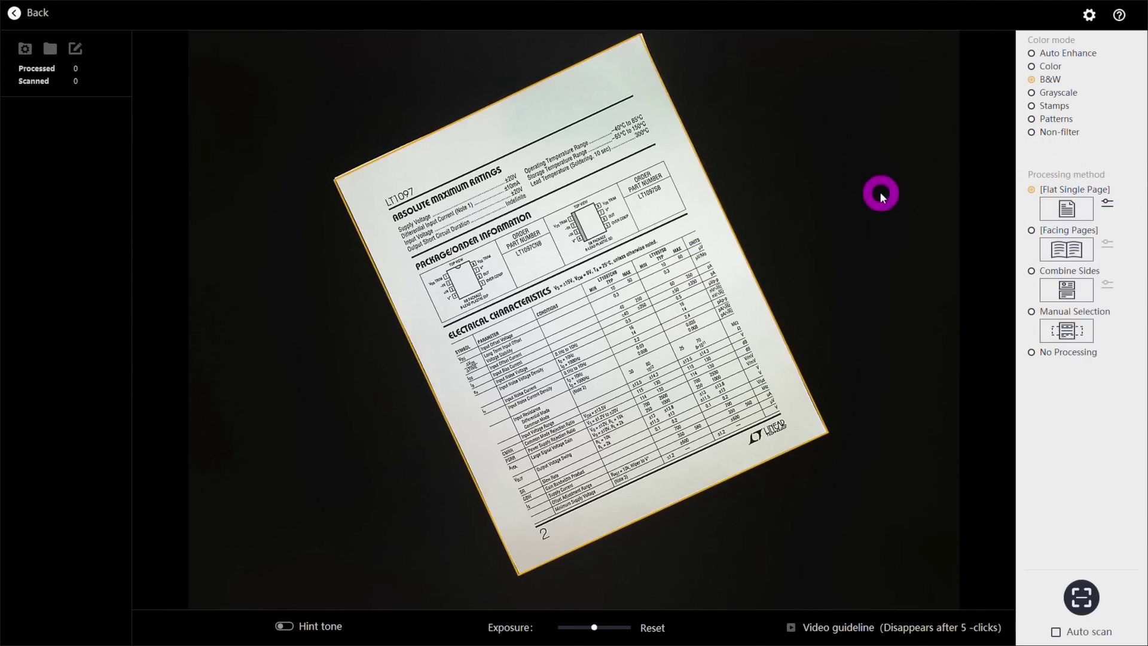
click(1074, 610)
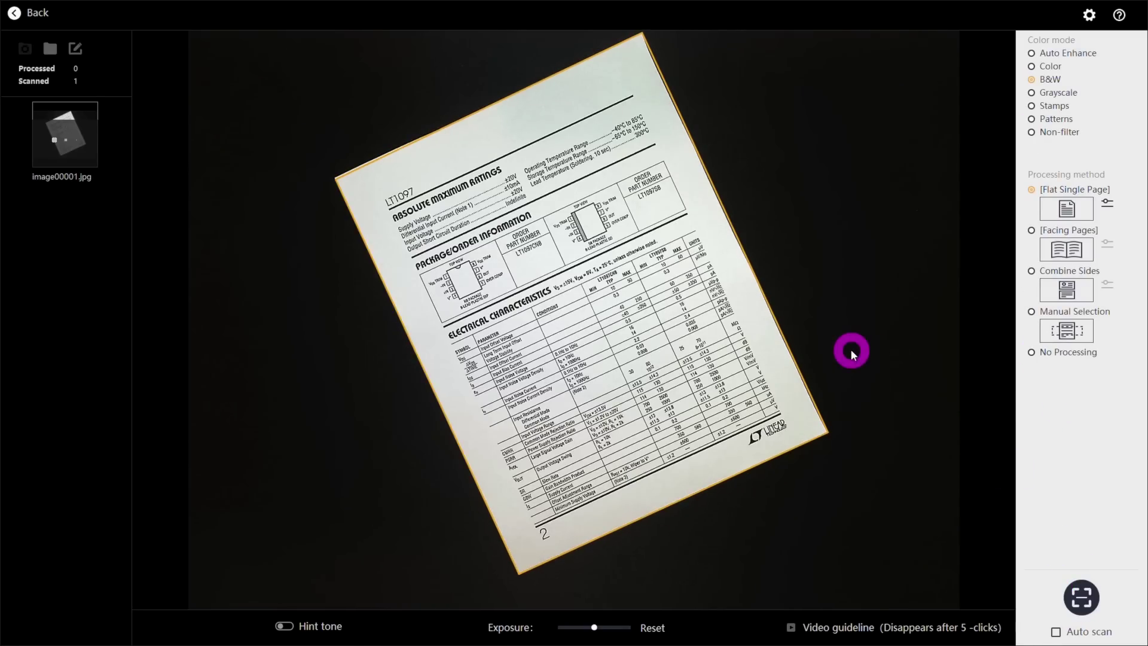
click(14, 12)
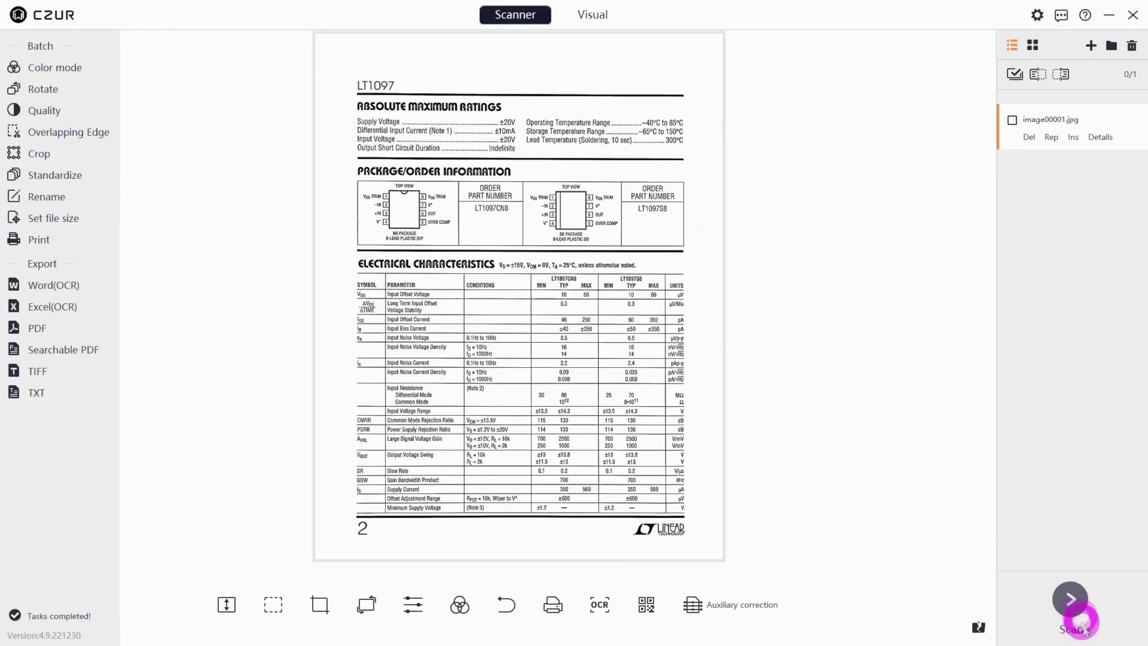
Step: Capture the Open Circuits book cover in colour, then preview the datasheet page 1 scan
click(1072, 605)
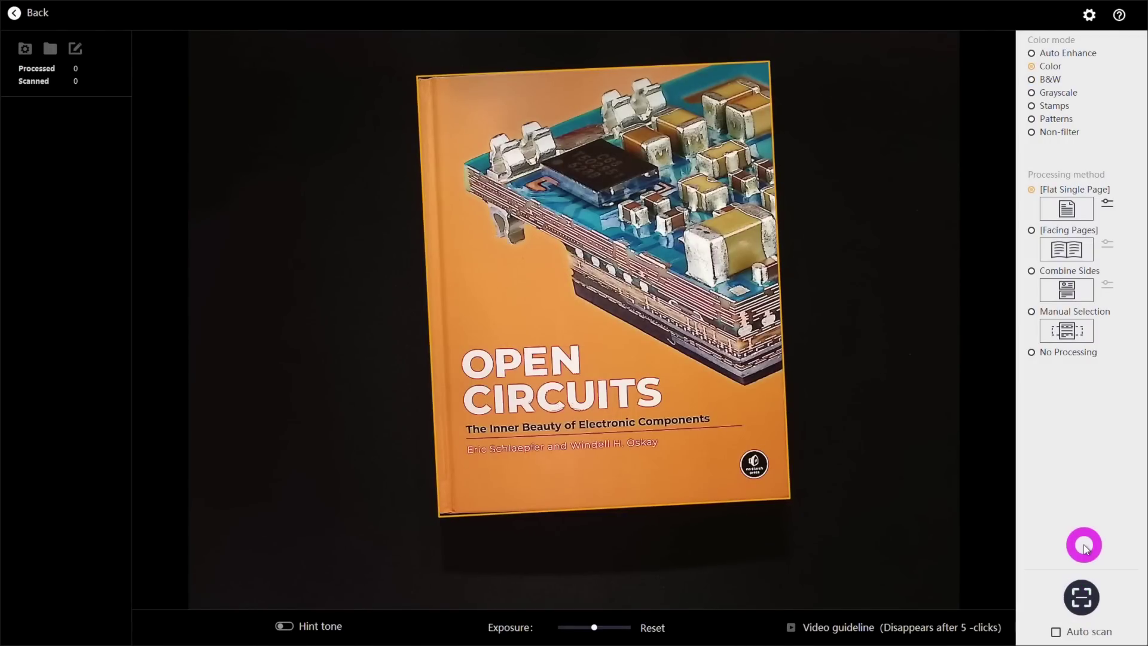
click(1091, 616)
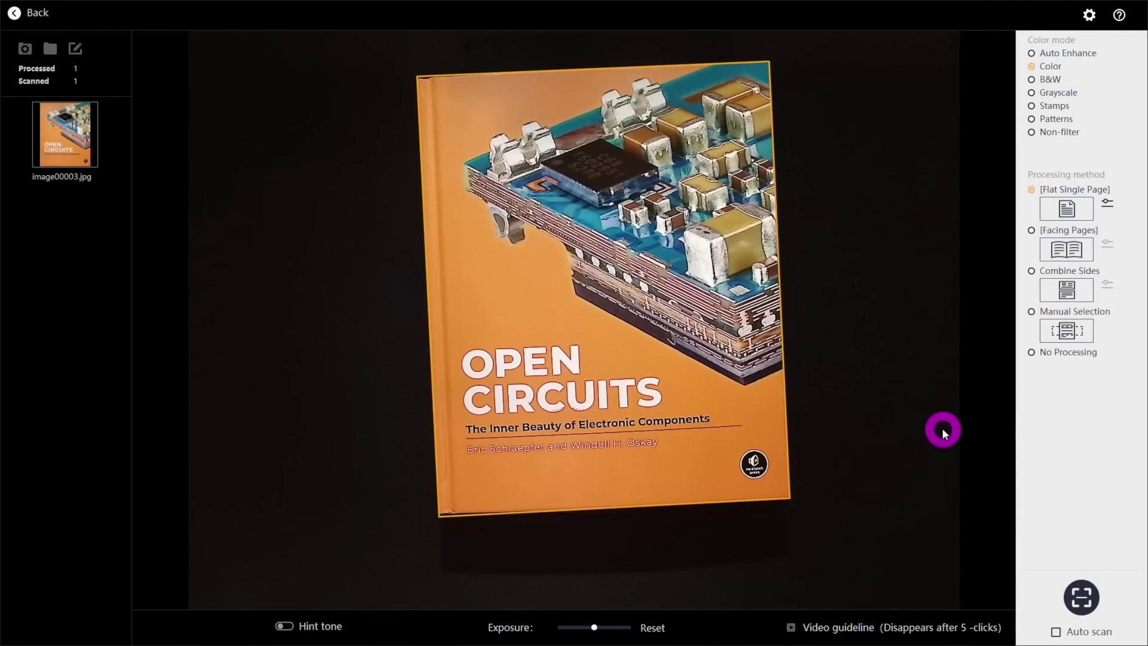
click(17, 14)
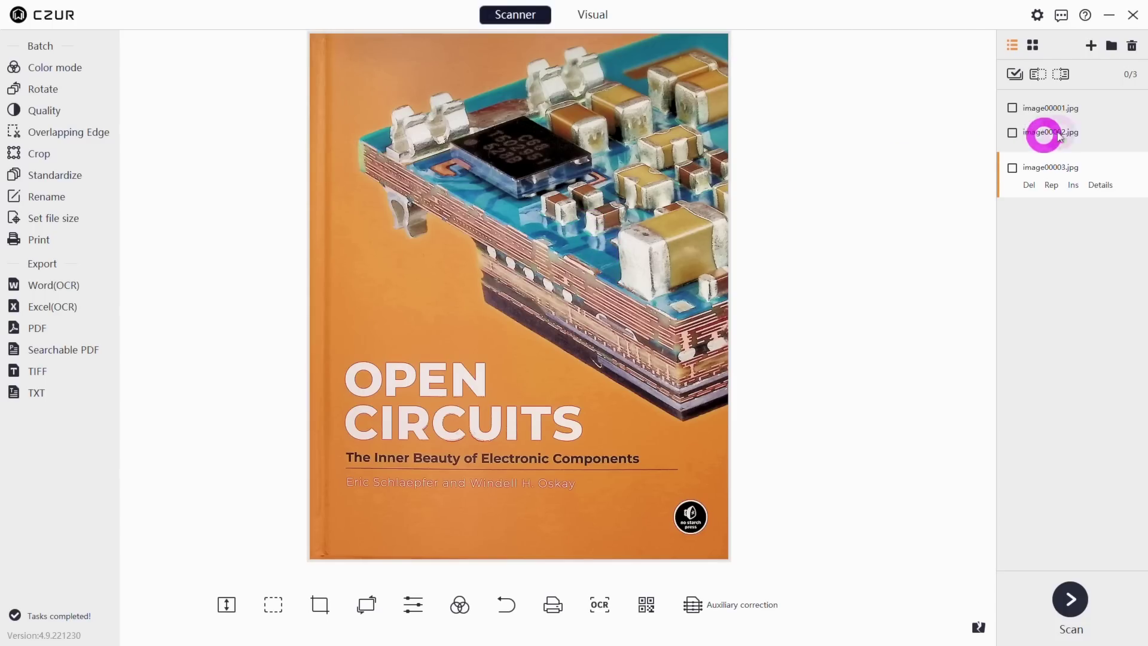
click(1047, 132)
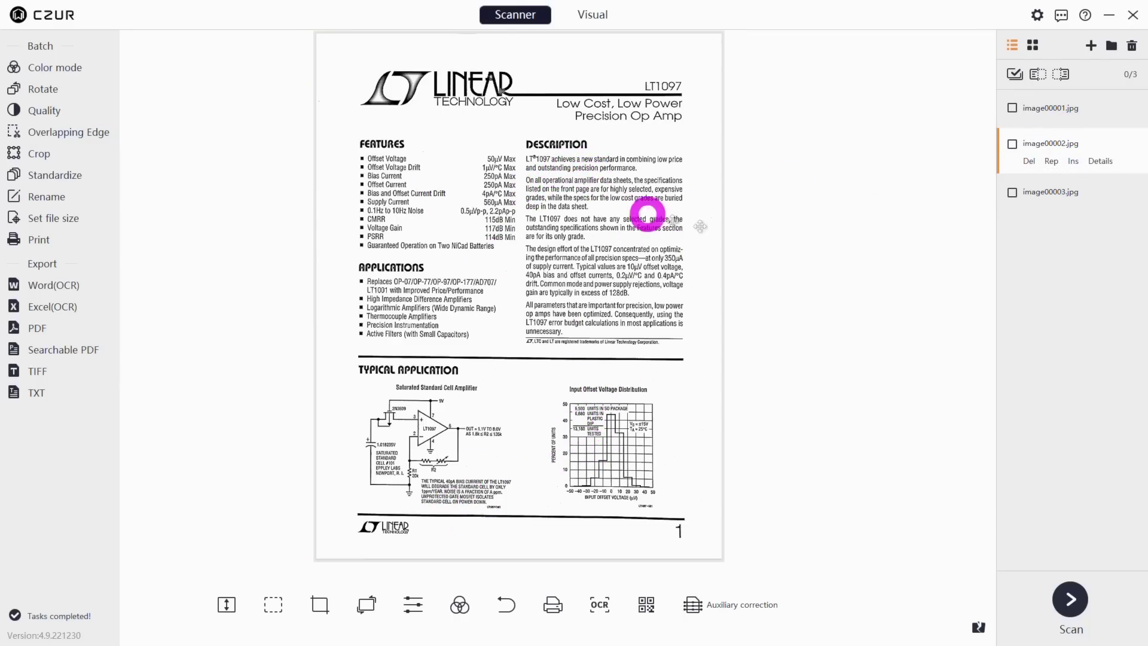
Step: Tick image00001.jpg and image00003.jpg and export the scans as a high-quality searchable English PDF
click(1012, 108)
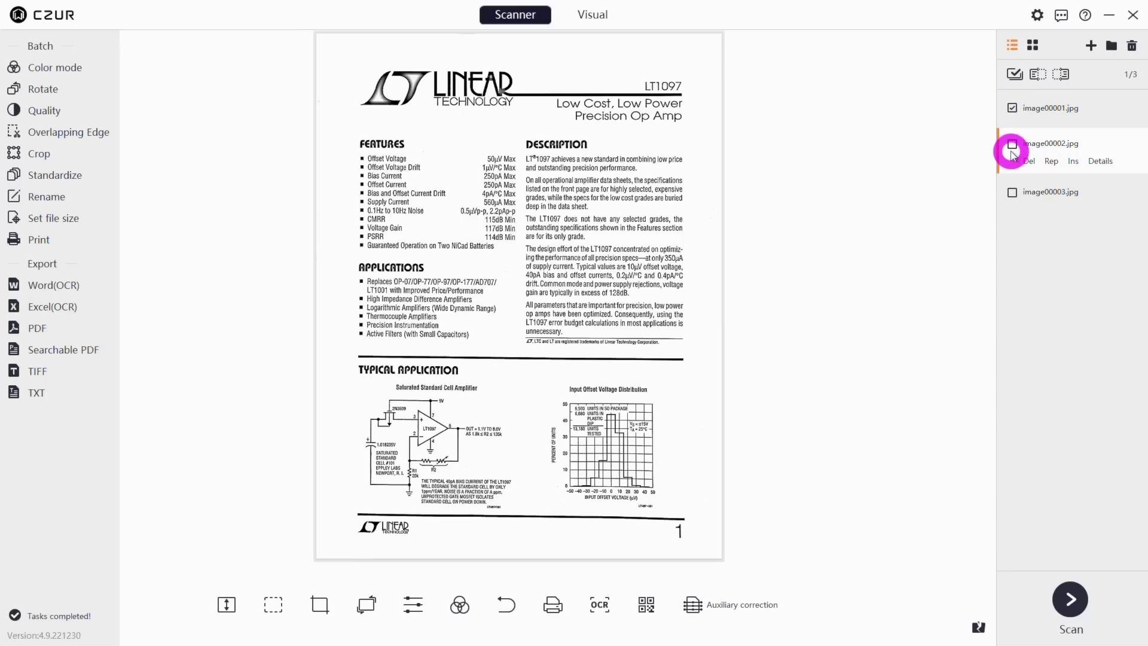
click(1012, 191)
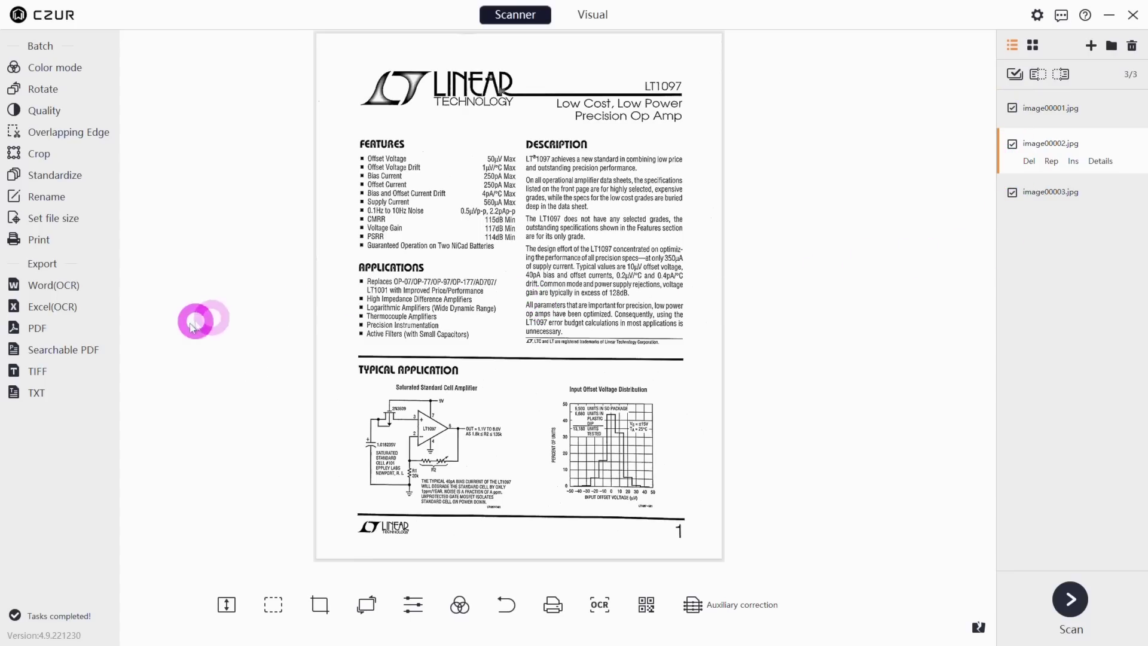
click(118, 352)
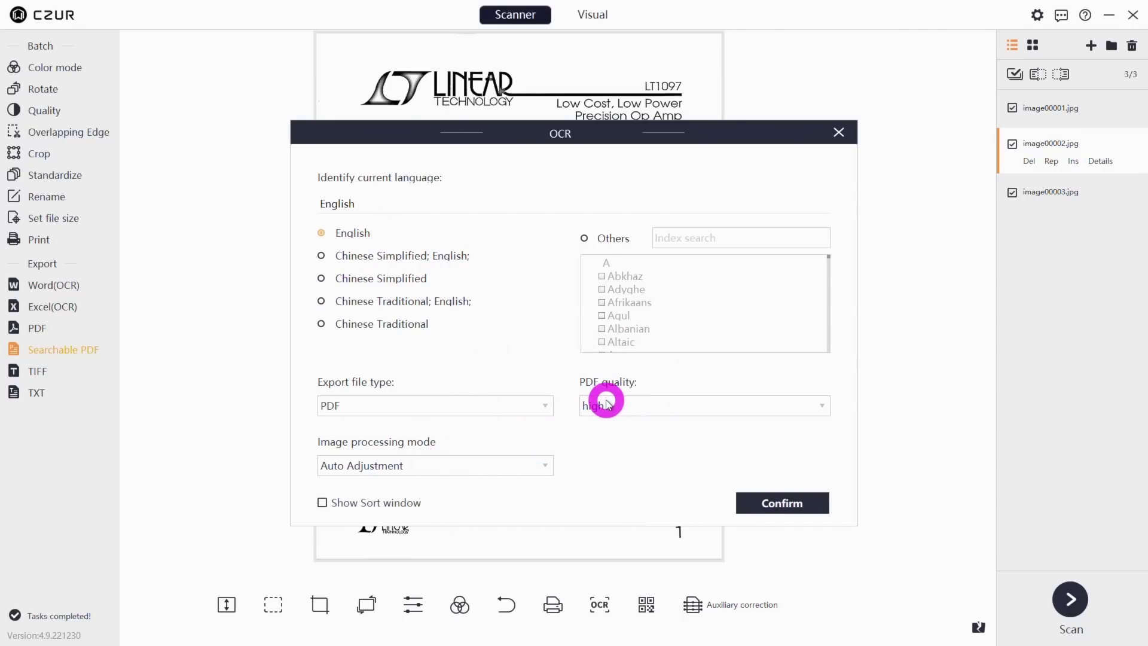
click(784, 501)
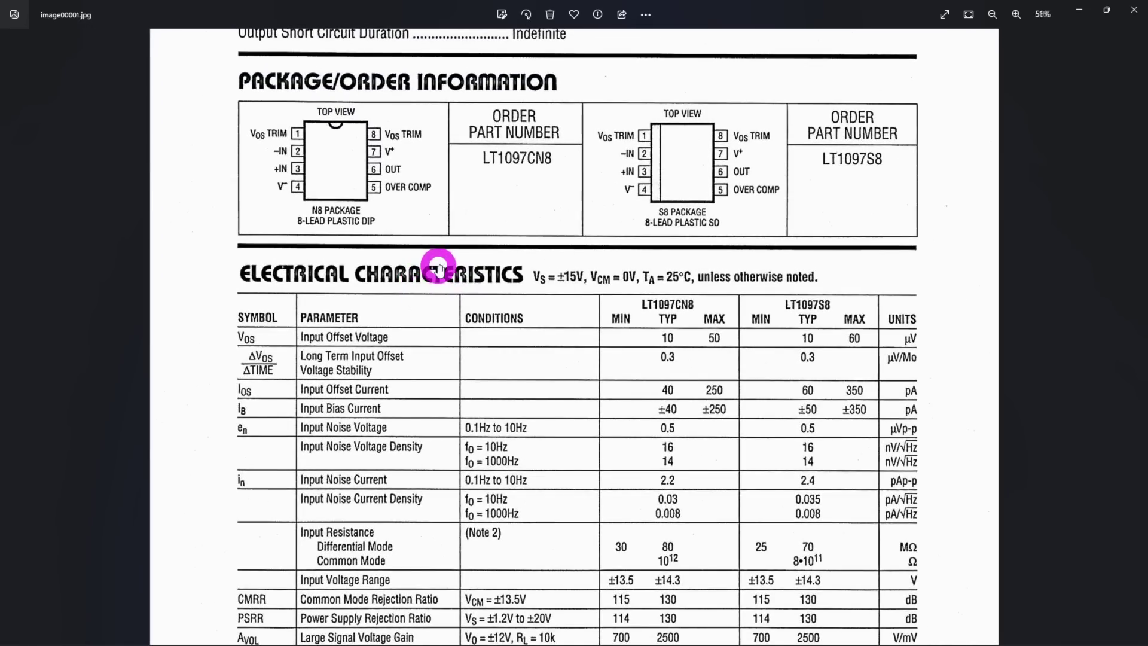
Step: Zoom out on image00001.jpg, step to the next scan, and zoom and pan across the book cover
scroll(438, 268, down, 3)
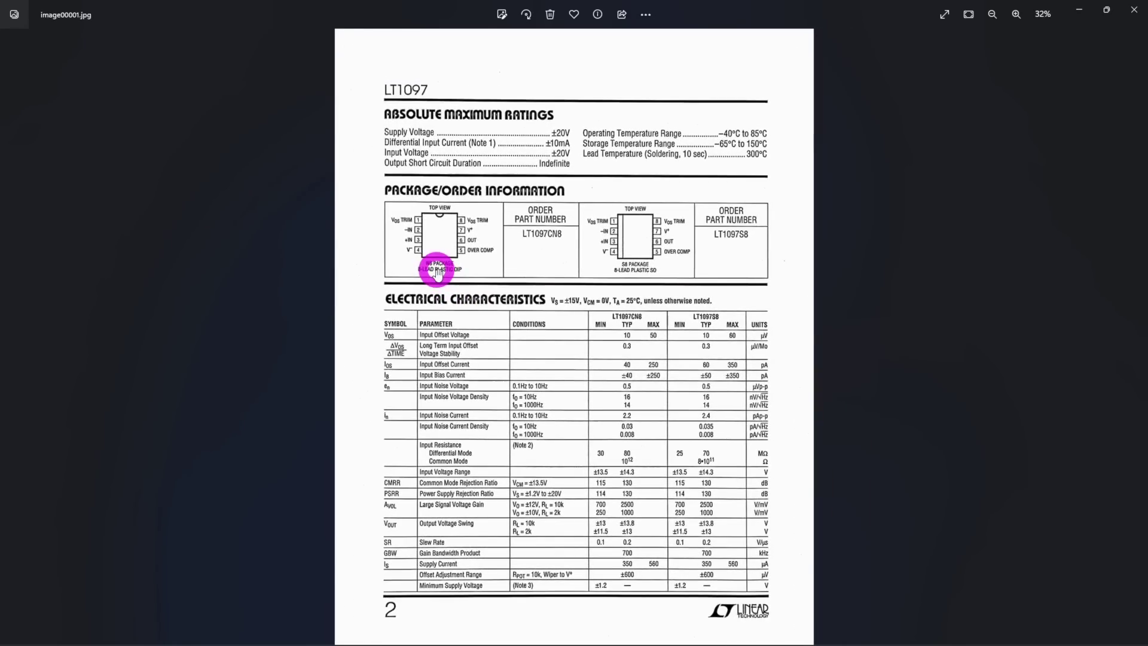
key(Right)
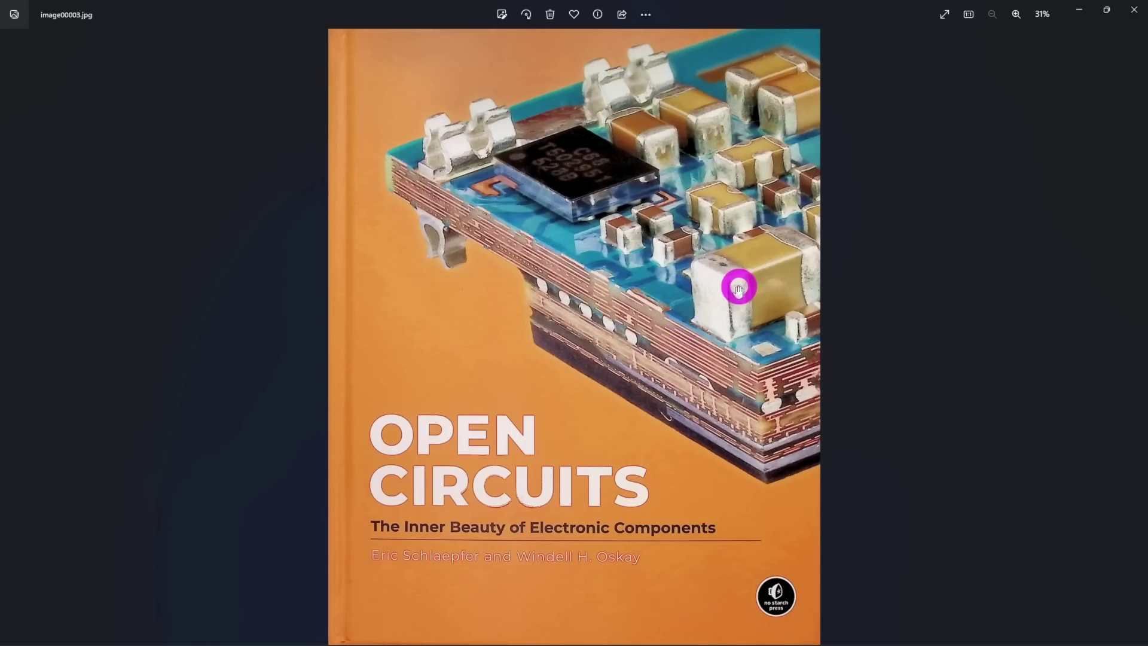
scroll(680, 329, up, 3)
drag(635, 174, 620, 333)
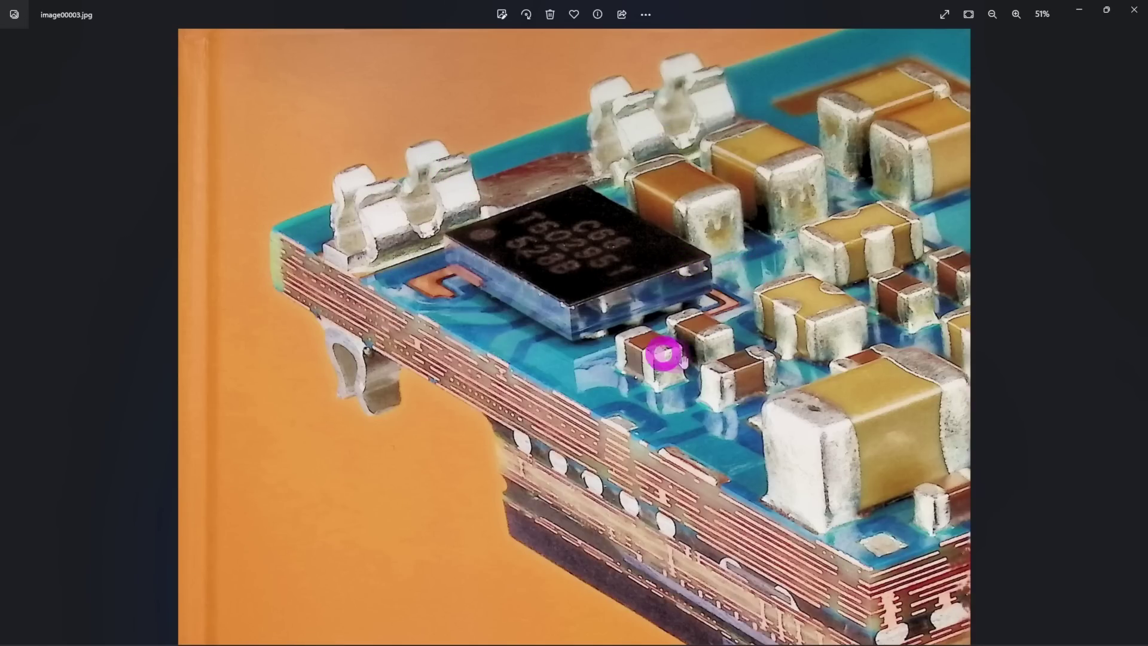
scroll(501, 368, down, 1)
scroll(501, 367, down, 1)
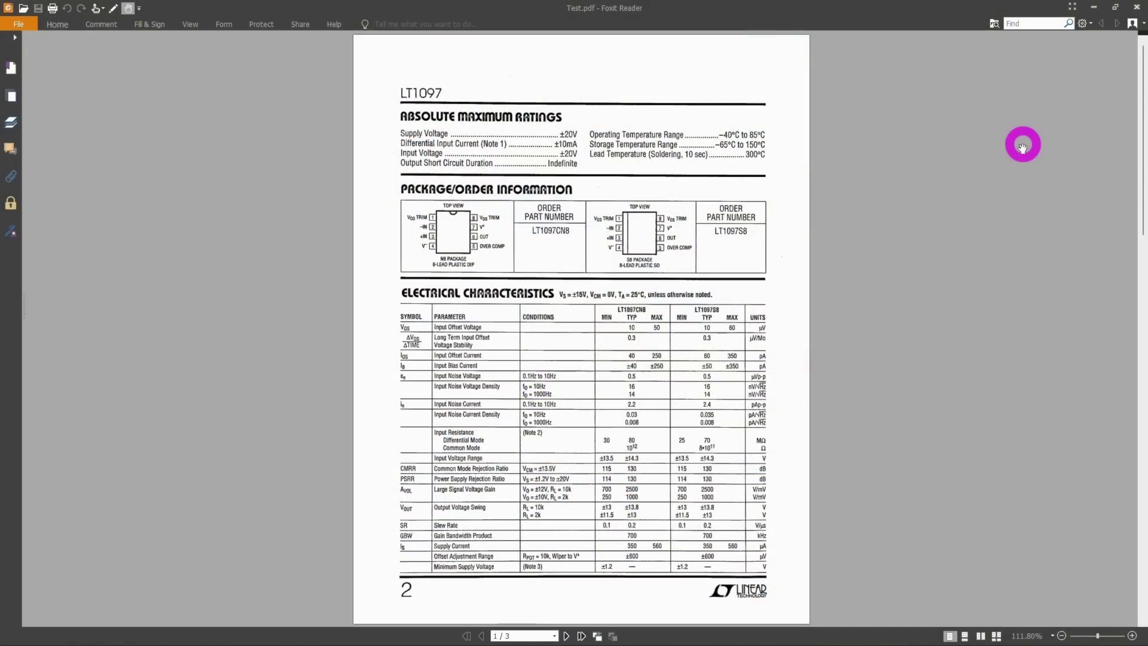
Step: Search the PDF for LT1097, step through its matches, then clear the search term
click(1020, 23)
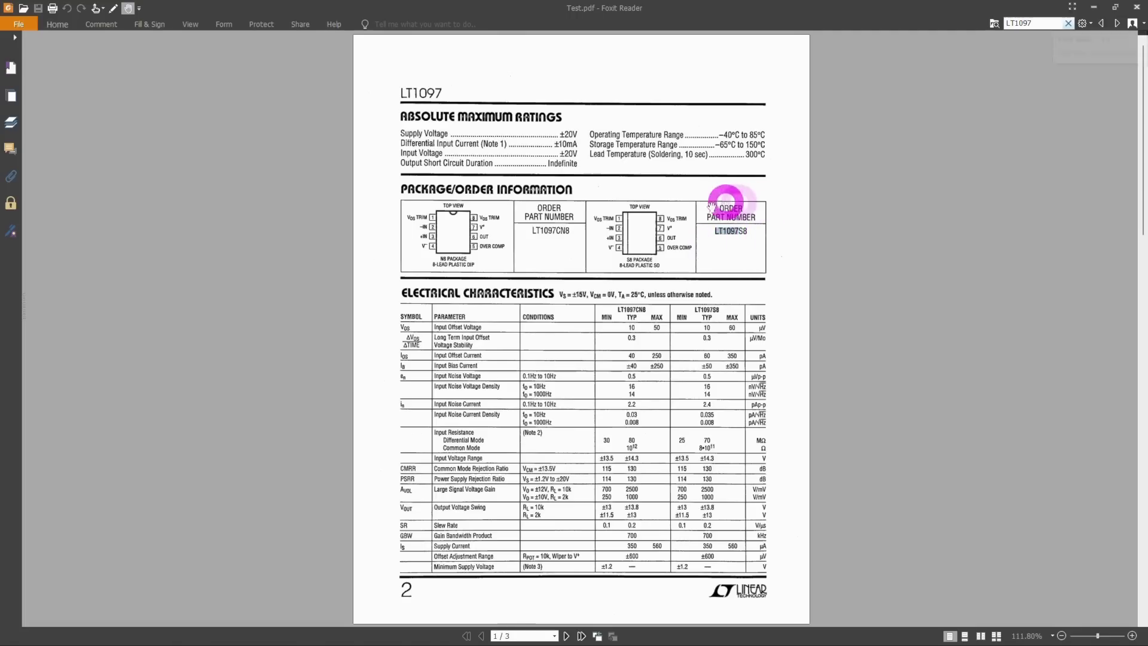
click(1117, 25)
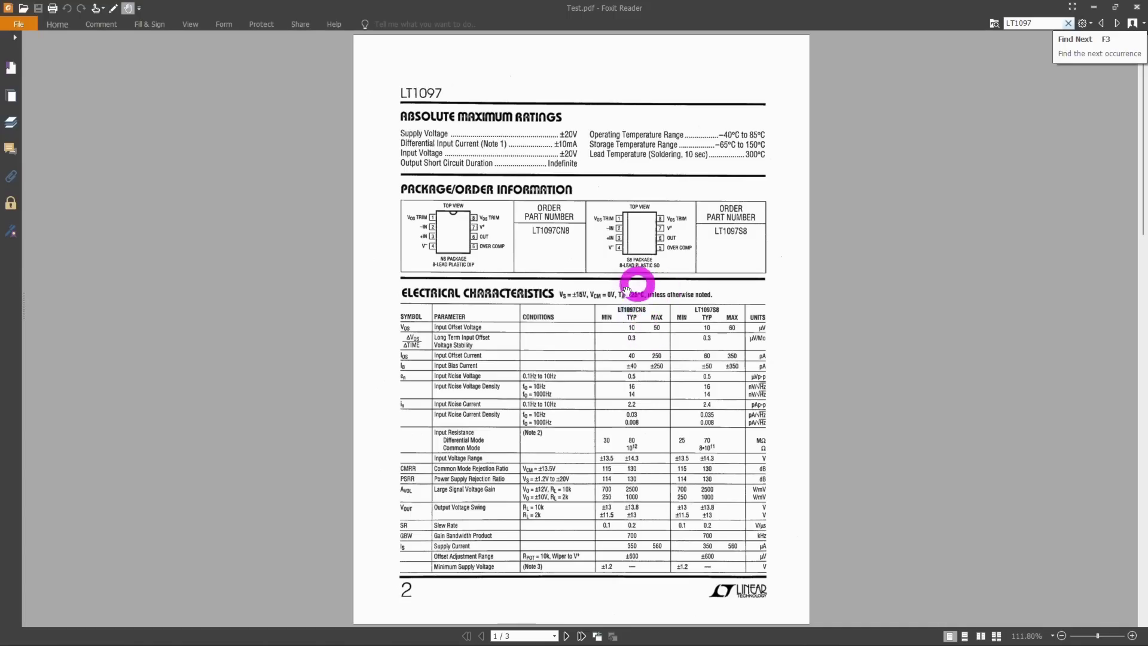
click(1117, 25)
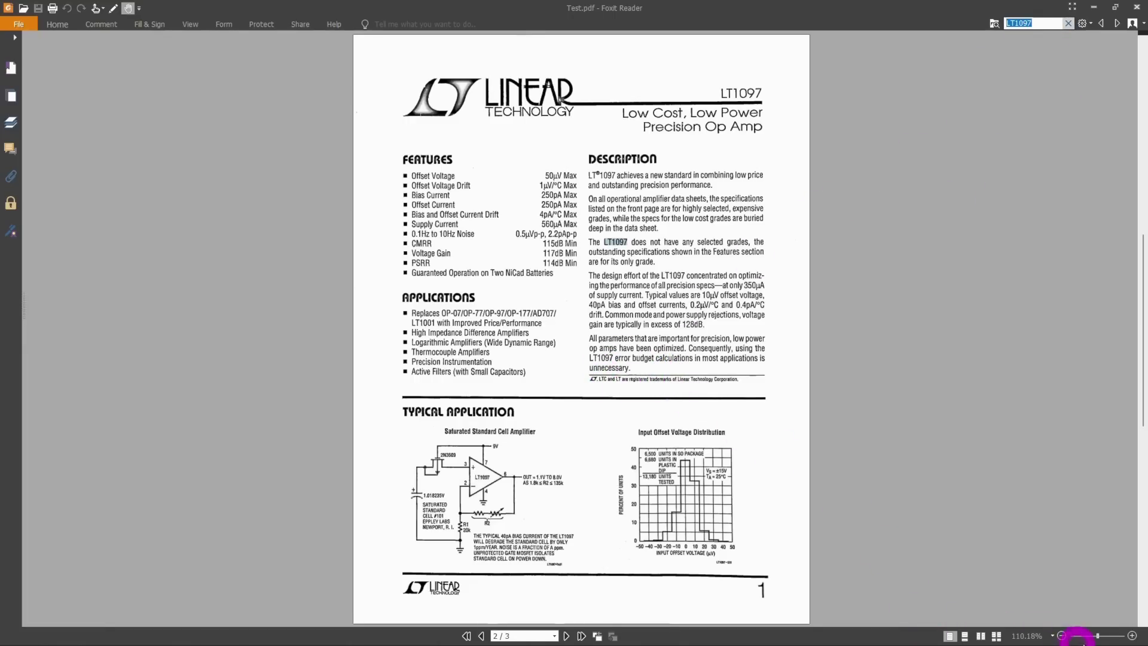
scroll(697, 348, up, 5)
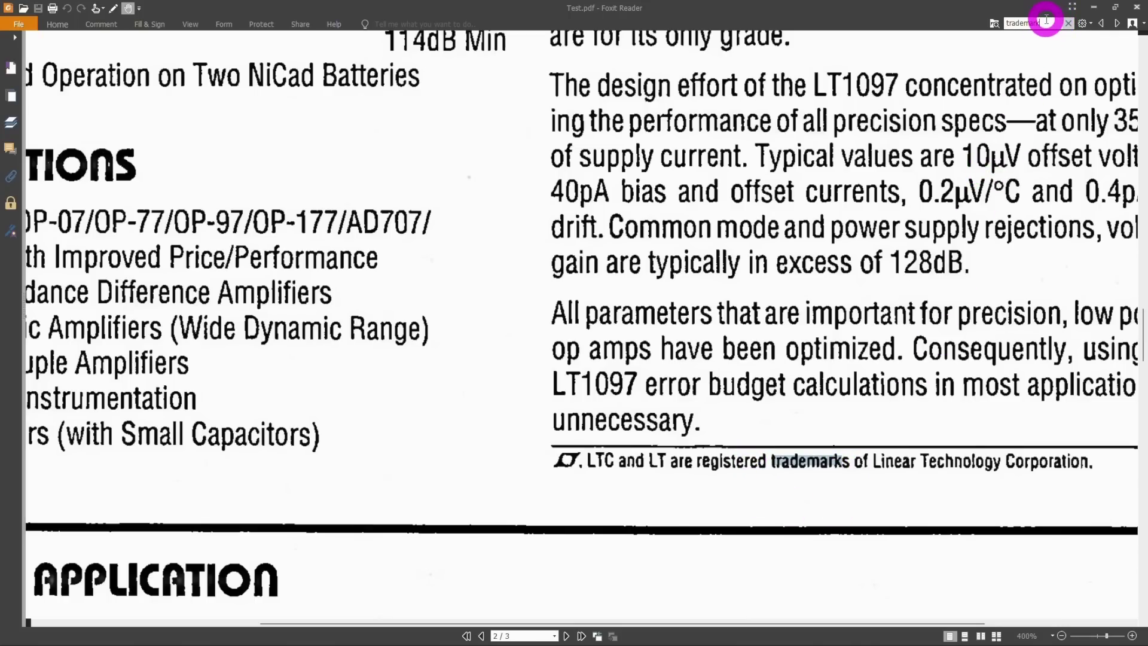
click(1068, 23)
scroll(595, 381, down, 3)
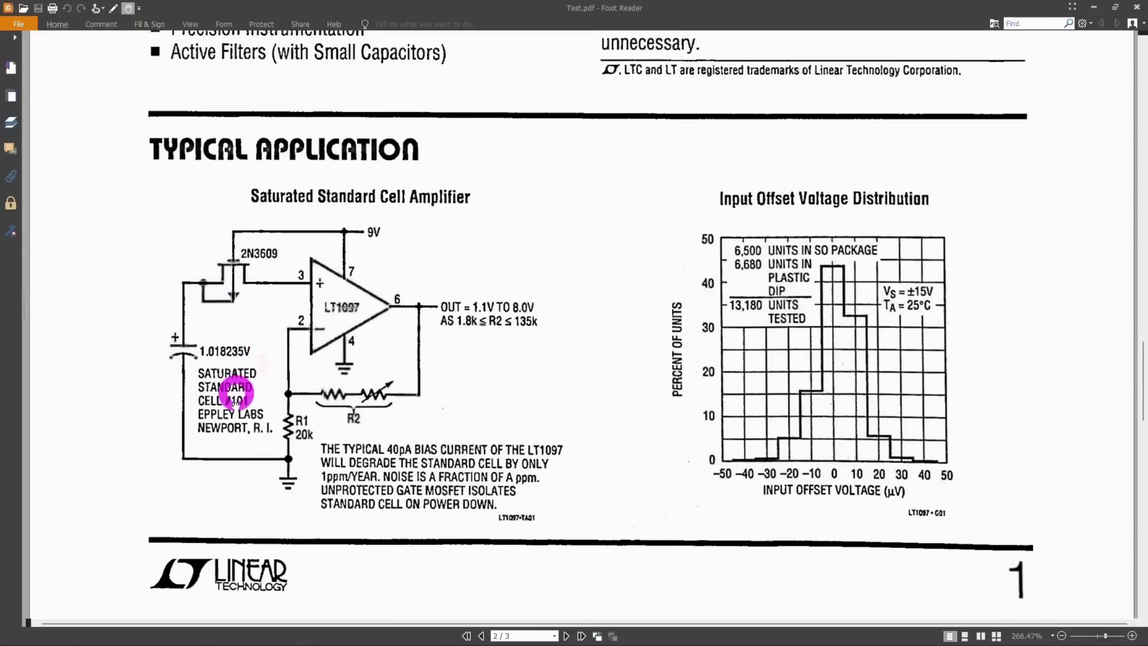
Step: Search the document for 6,500
click(1020, 23)
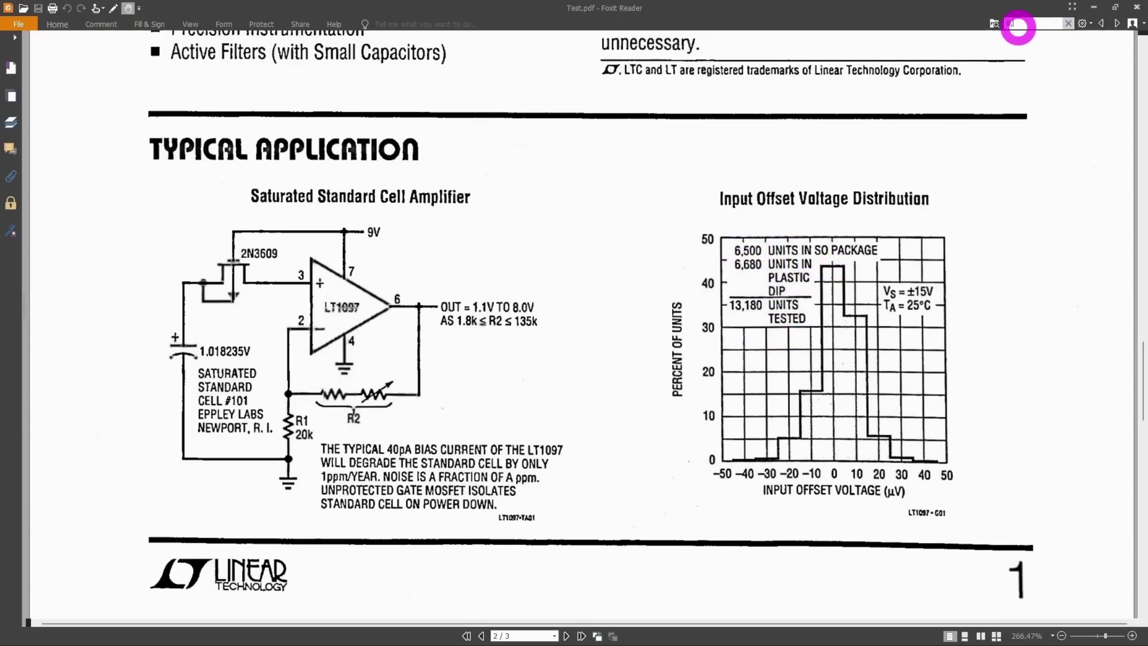
click(1017, 24)
text(6,500)
key(Return)
key(Return)
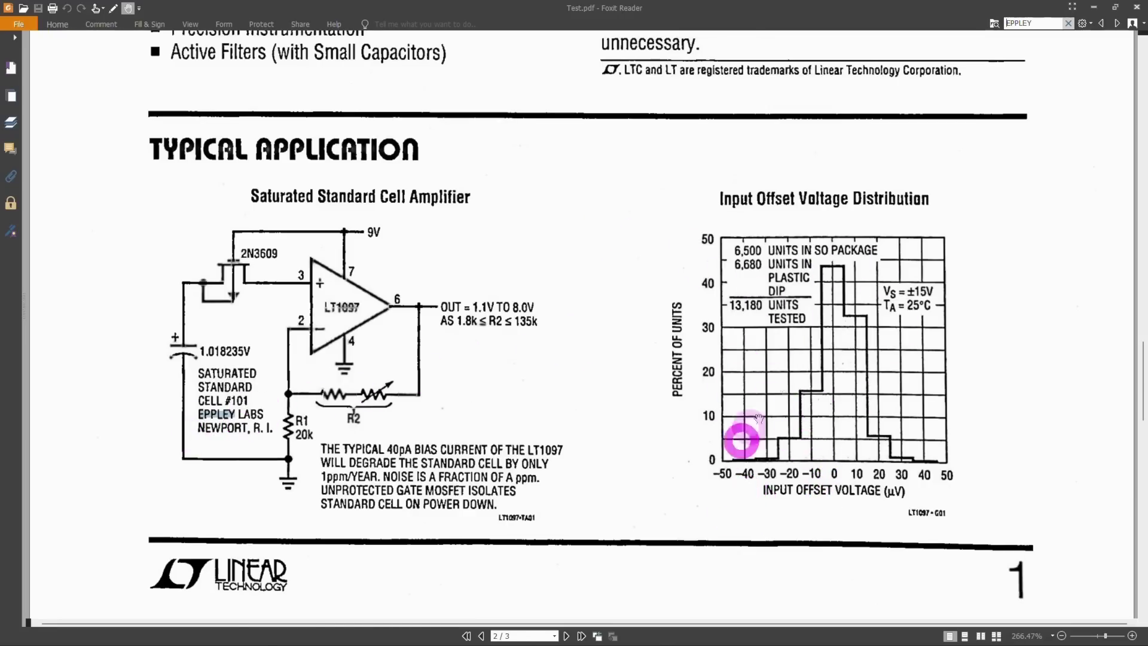
Step: Search for -50, dismiss the no-matches message, and scroll on to page 3
drag(1046, 26, 945, 36)
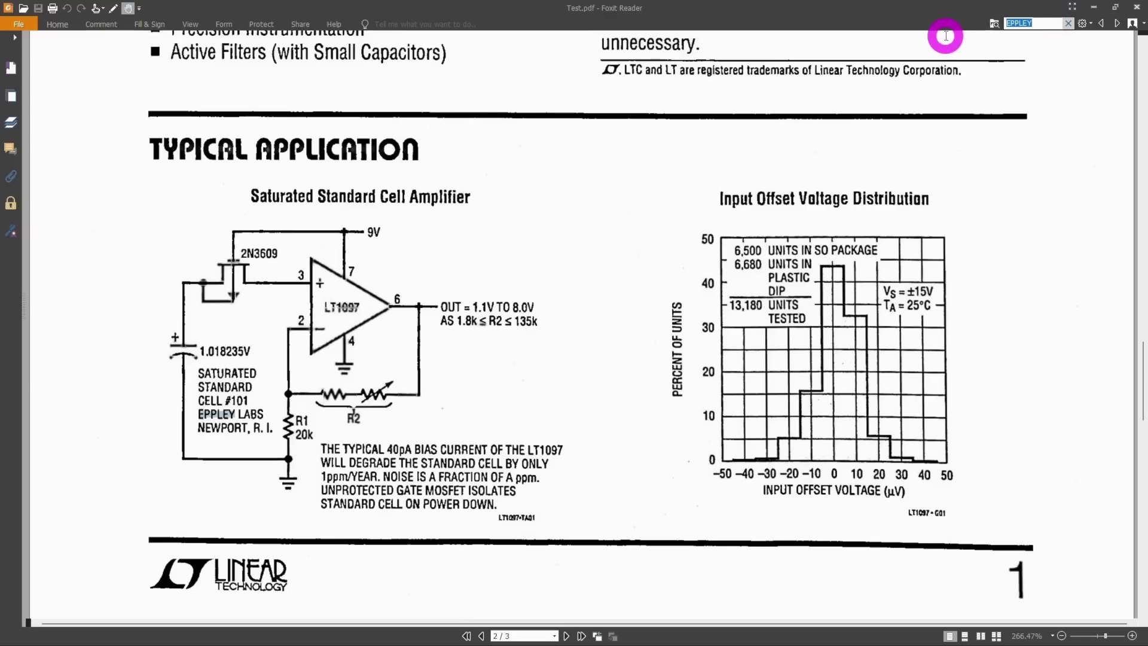
text(-50)
key(Return)
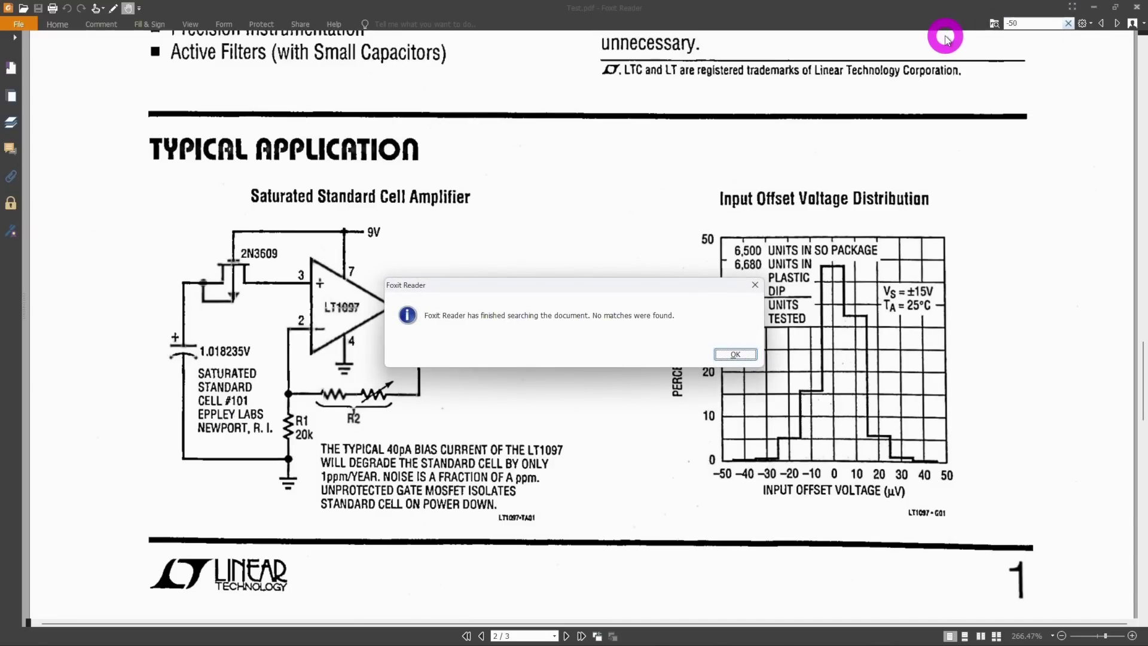
key(Return)
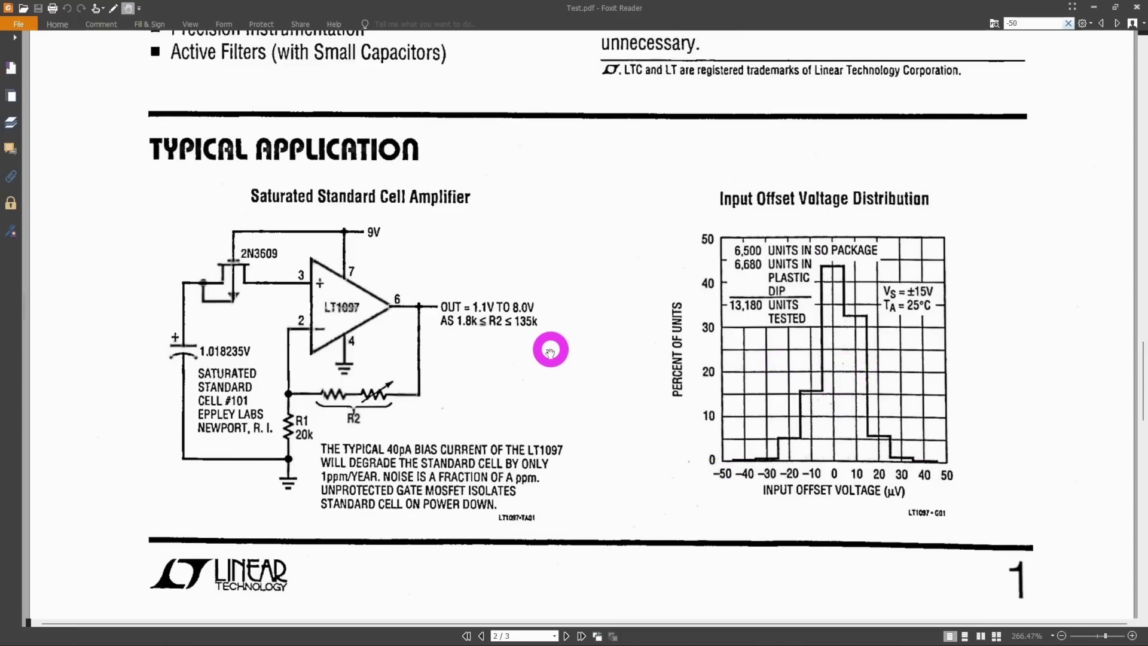
scroll(550, 351, down, 5)
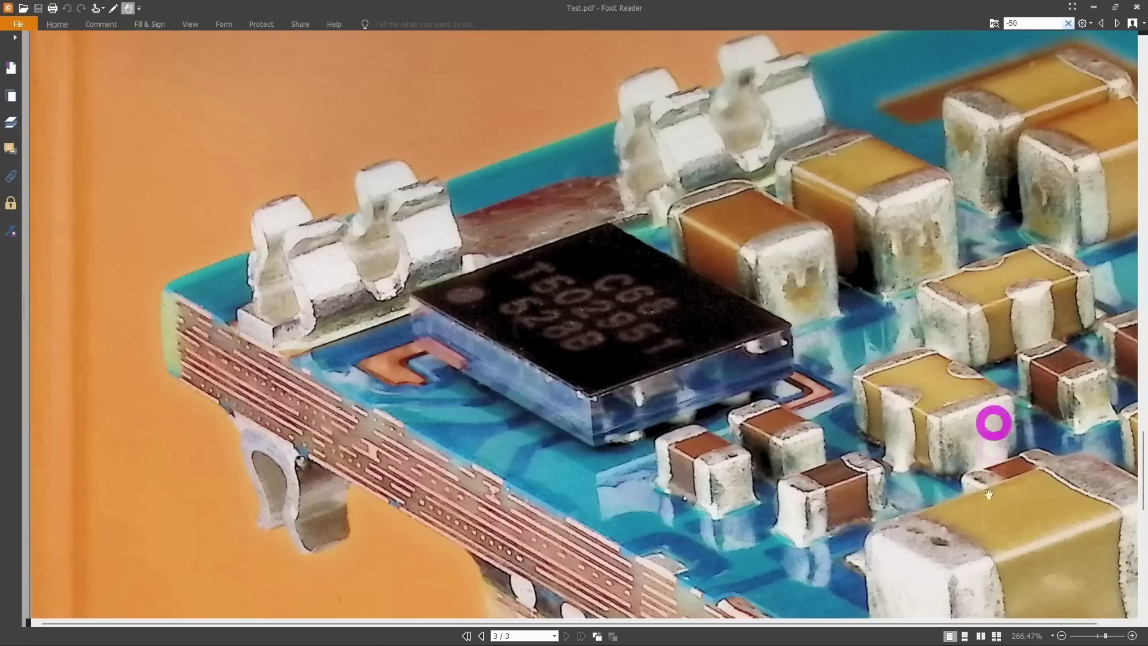
Step: Fit the cover page to the view and find 'inner' in its subtitle
click(1034, 635)
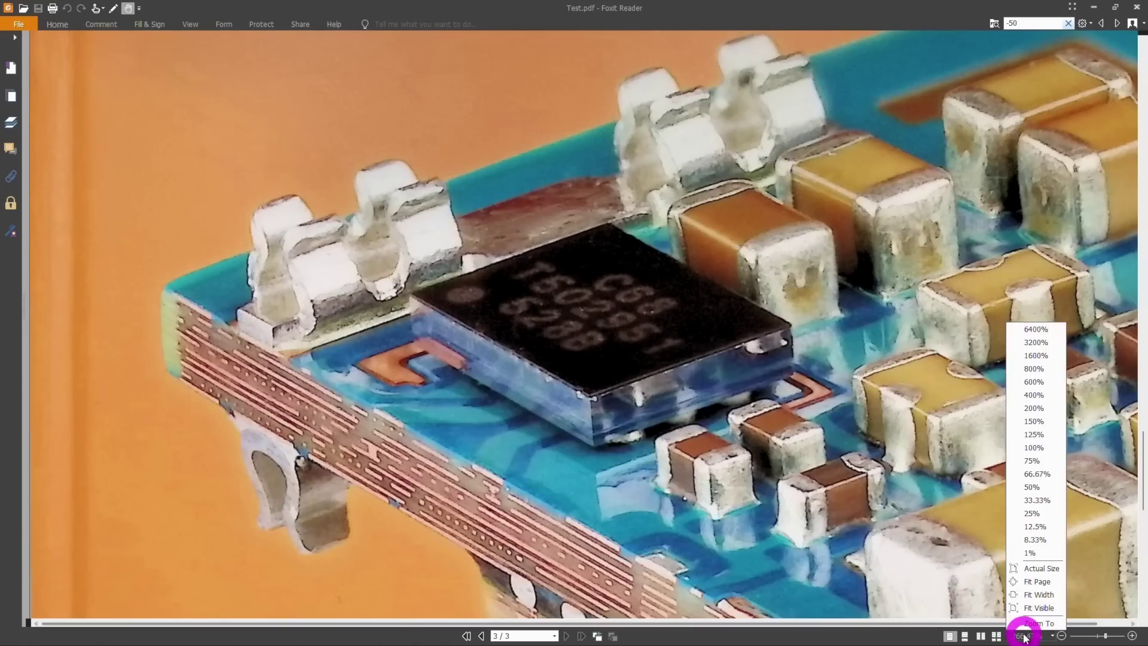
click(1043, 581)
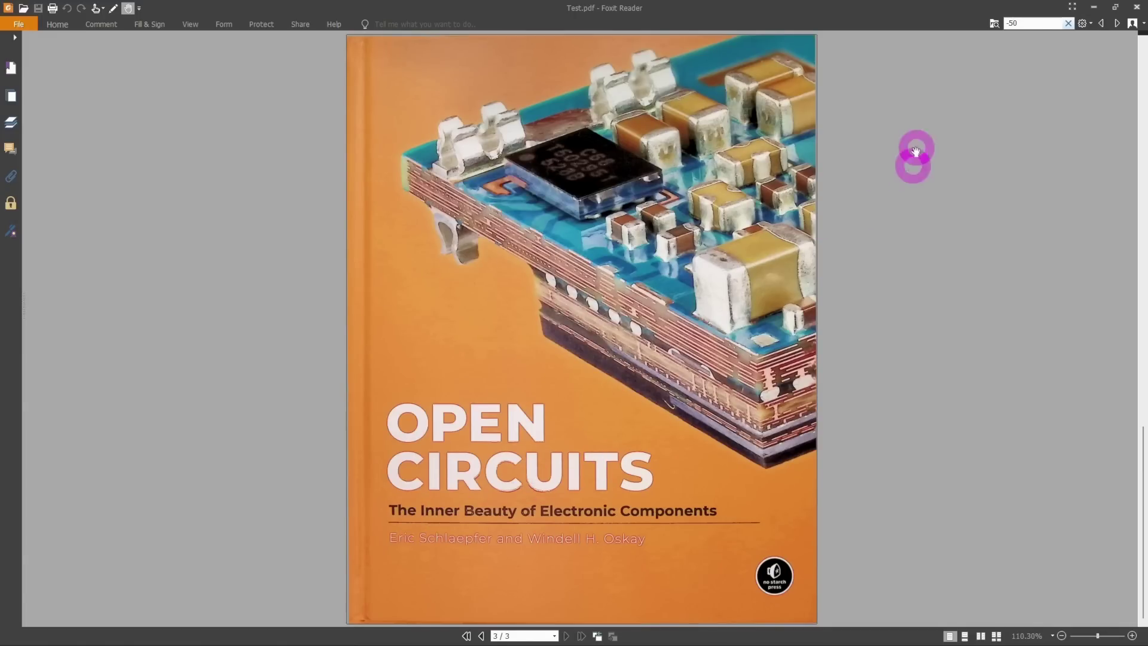
text(inner)
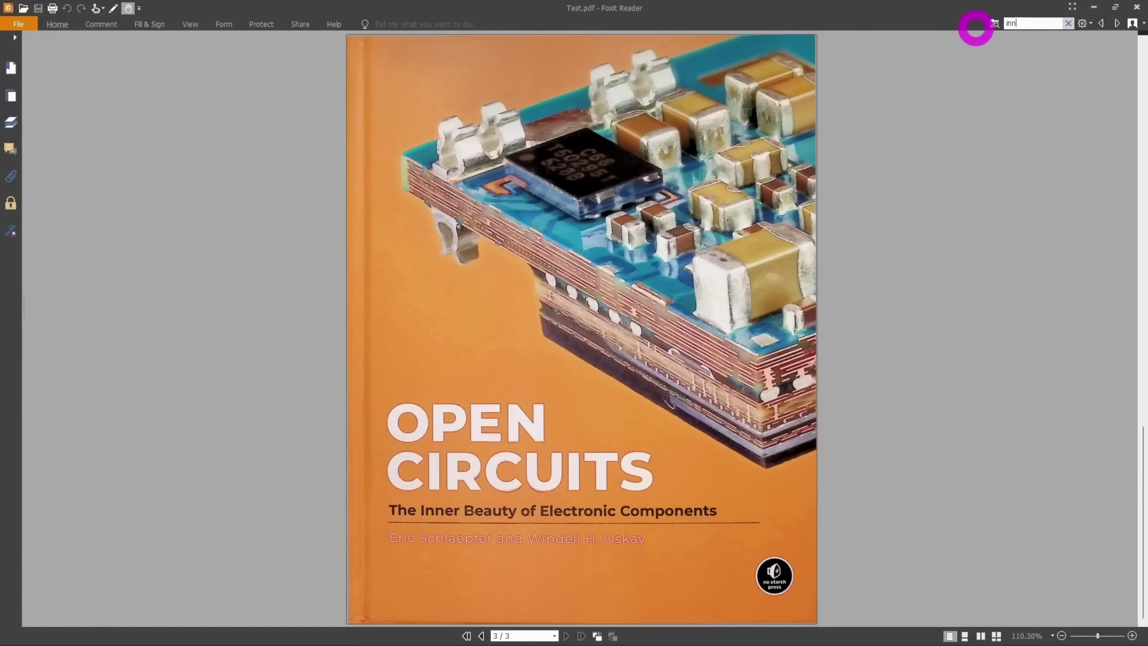
key(Return)
click(438, 492)
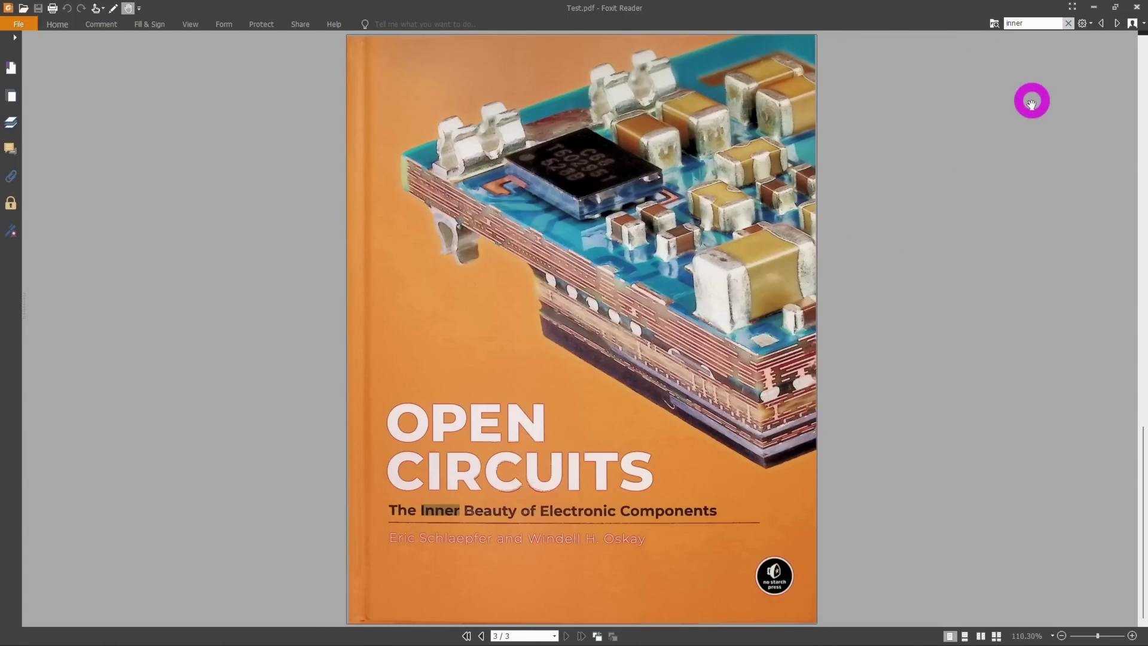
Step: Search for CIRCUITS and dismiss the no-matches message
text(CIRCUITS)
key(Return)
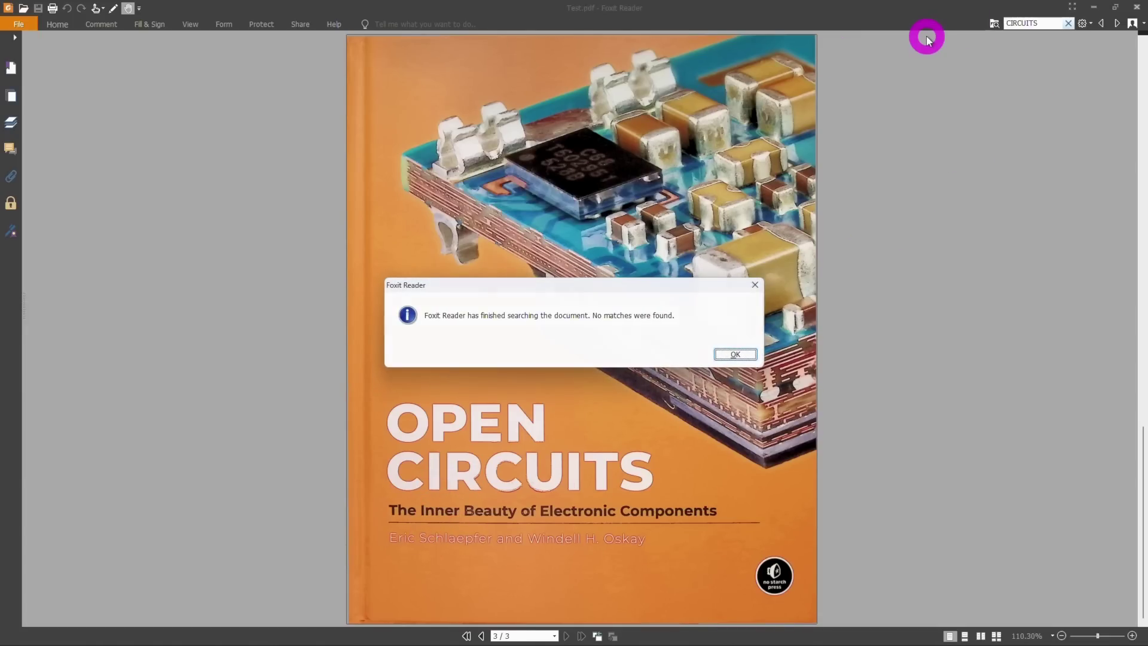
key(Return)
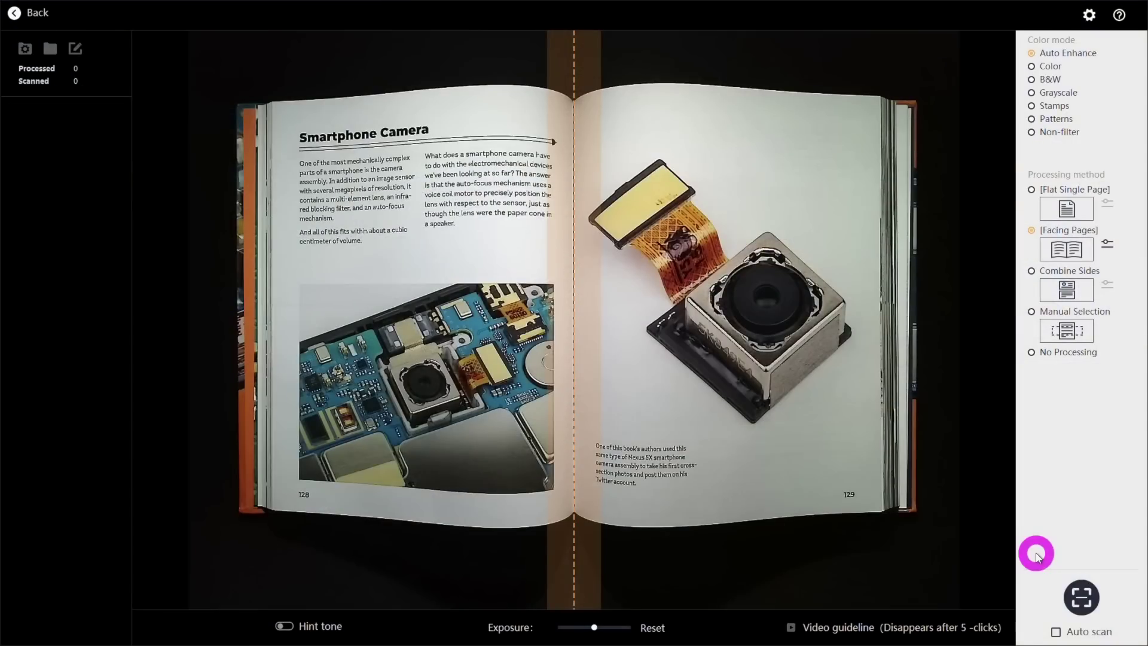
Step: Enable Flattening curve in the Facing Pages settings and scan the open book as image00004.jpg
click(1108, 246)
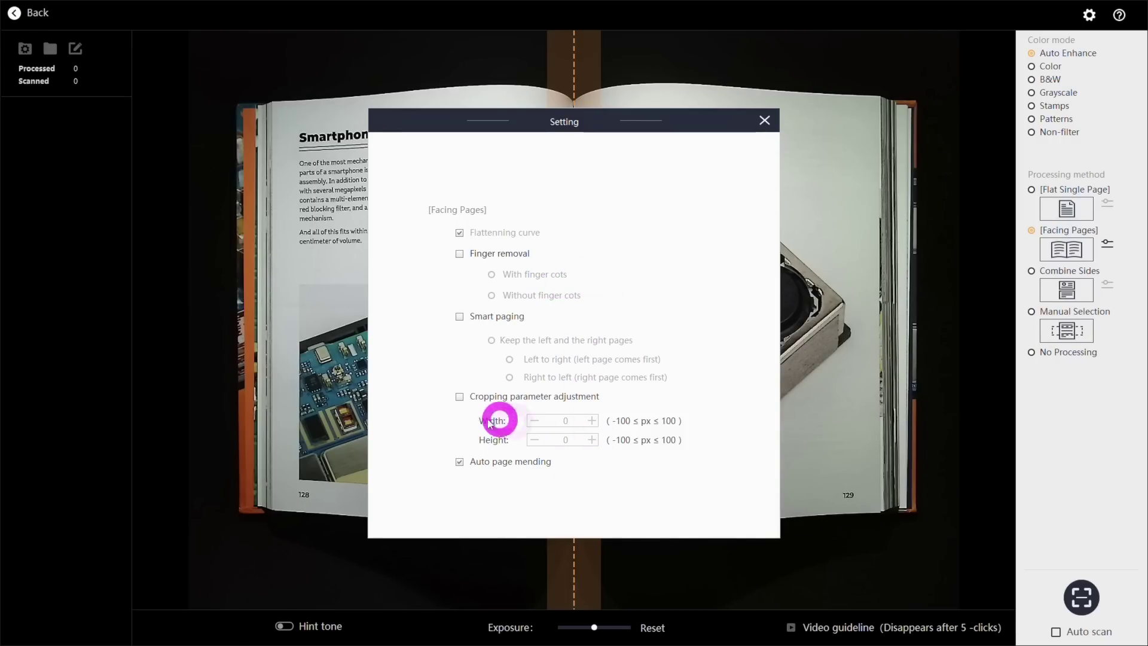
click(763, 122)
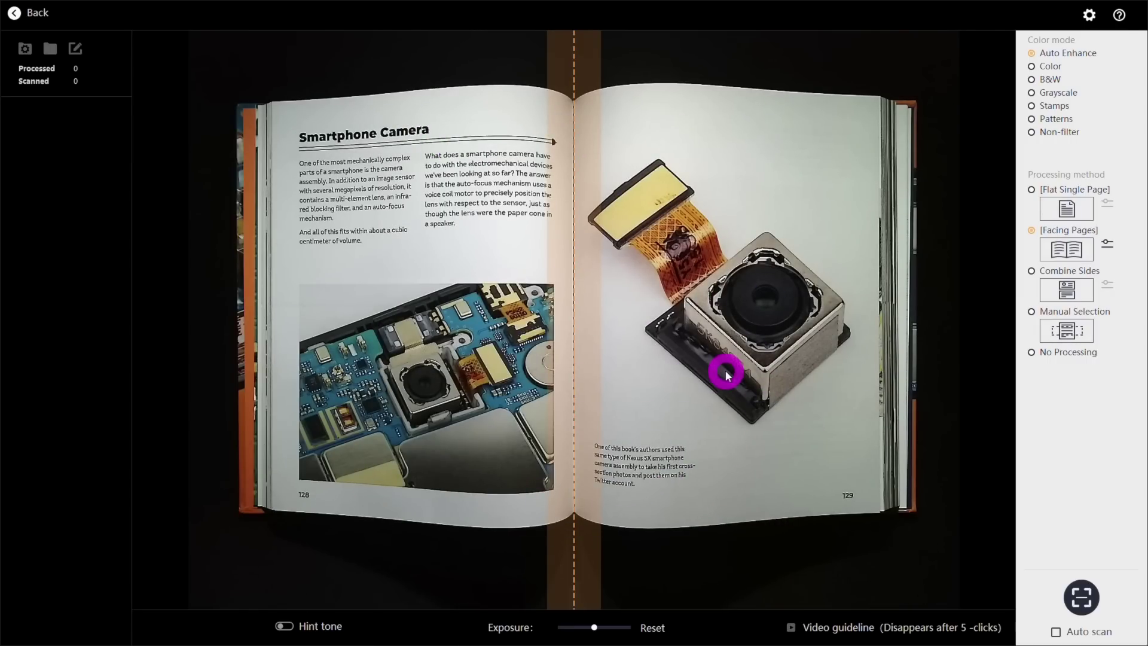
click(1084, 597)
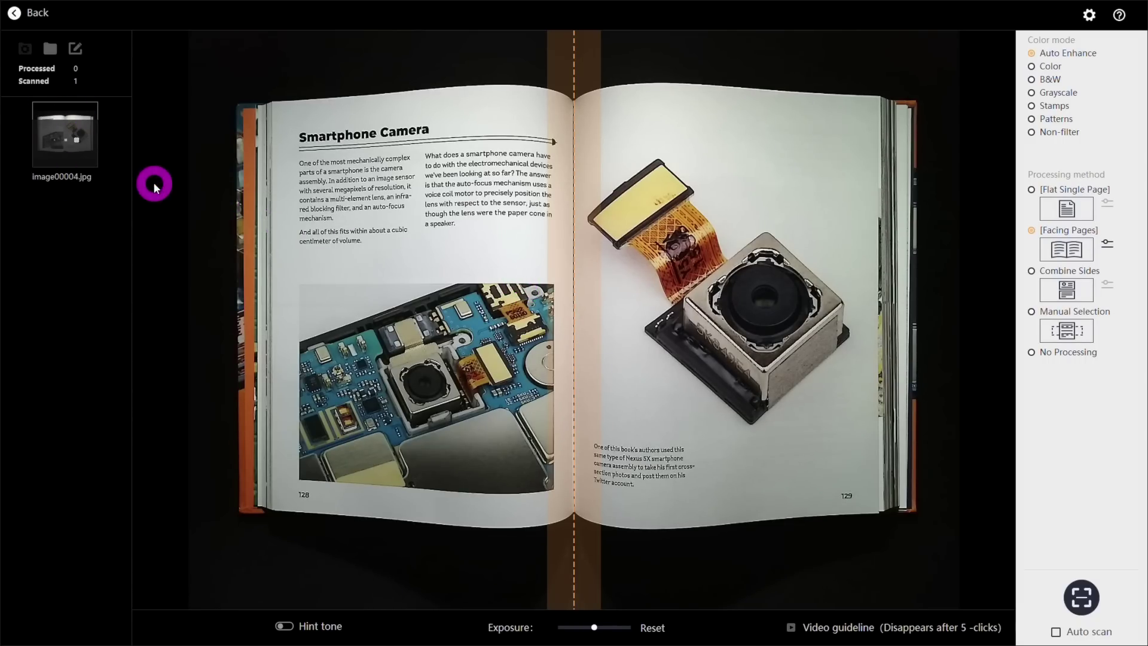
click(15, 14)
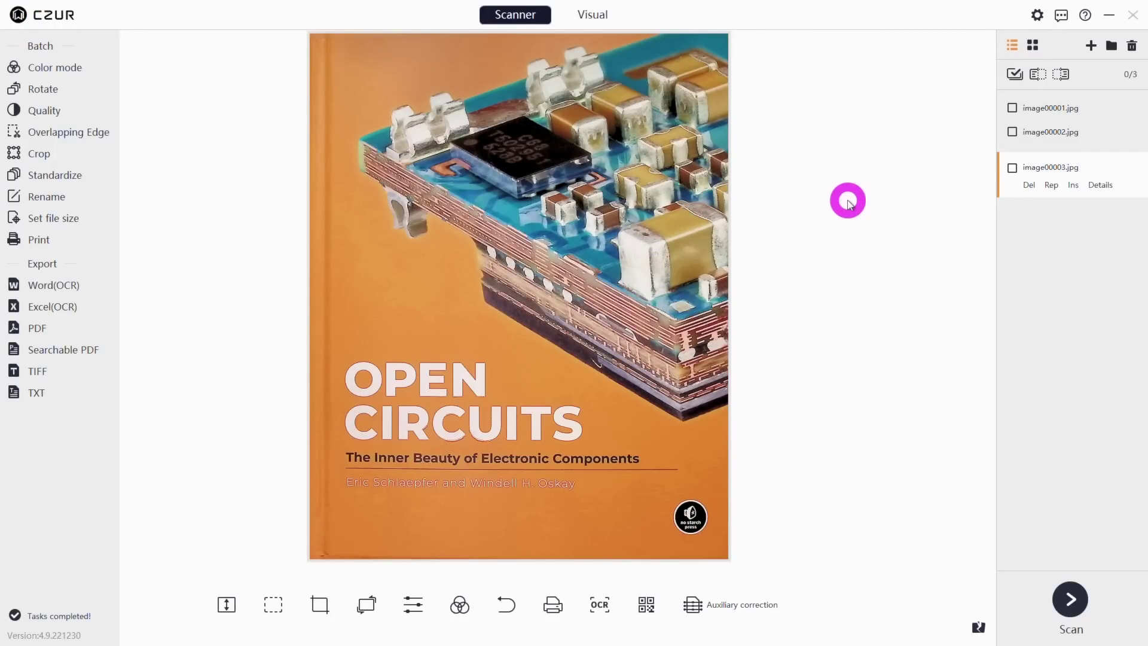